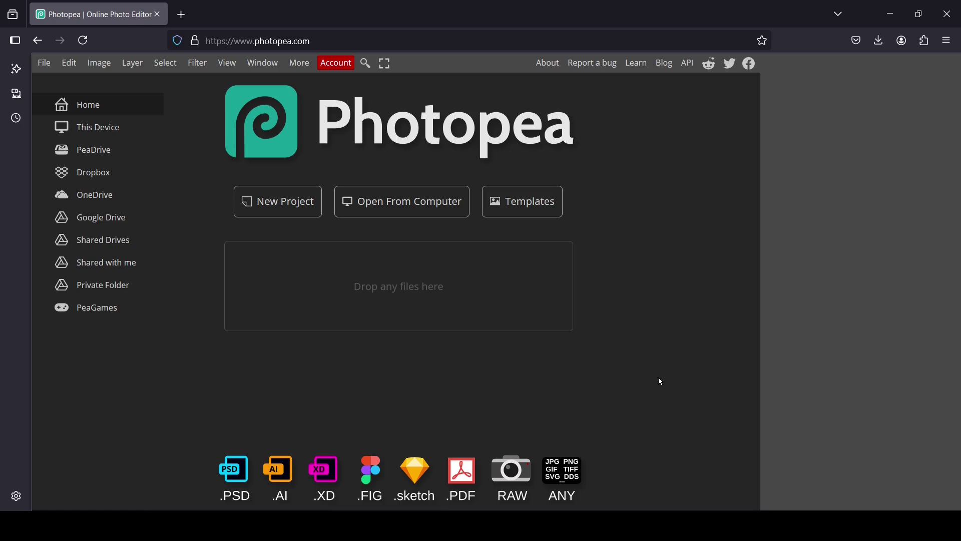
- Open the New Project dialog from the File menu
{"action": "left_click", "coordinate": [44, 63]}
{"action": "left_click", "coordinate": [53, 82]}
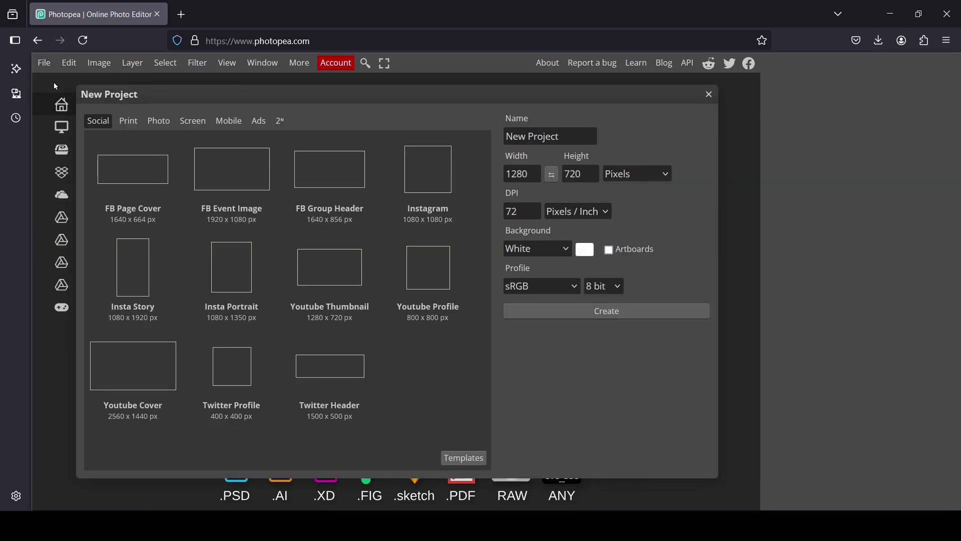
- Create the blank 1920×1080 document and select the Gradient Tool
{"action": "left_click", "coordinate": [238, 172]}
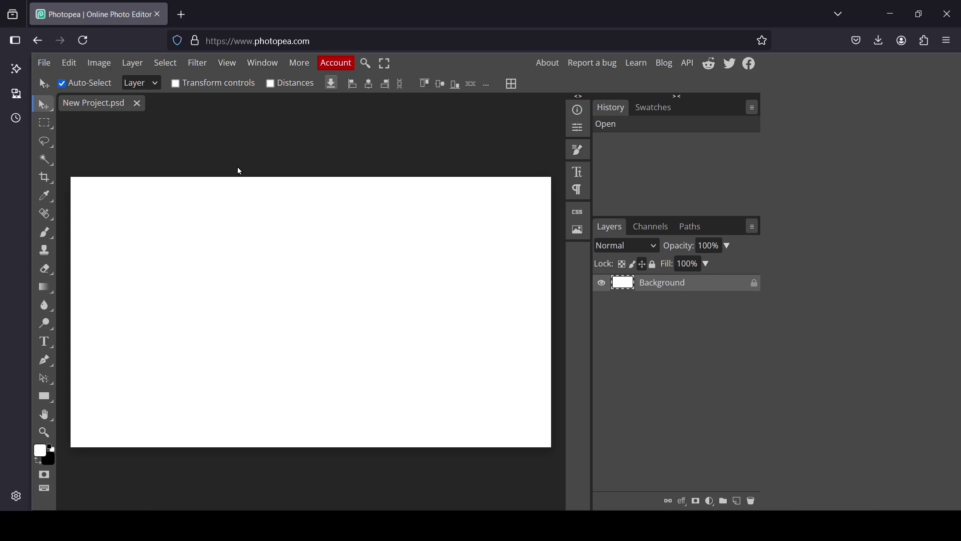
{"action": "left_click", "coordinate": [45, 288]}
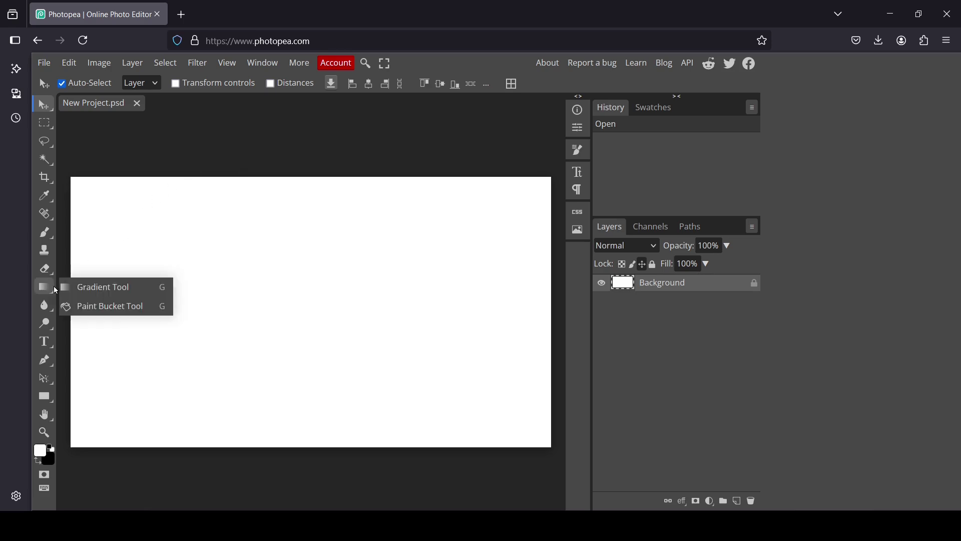
{"action": "left_click", "coordinate": [107, 288]}
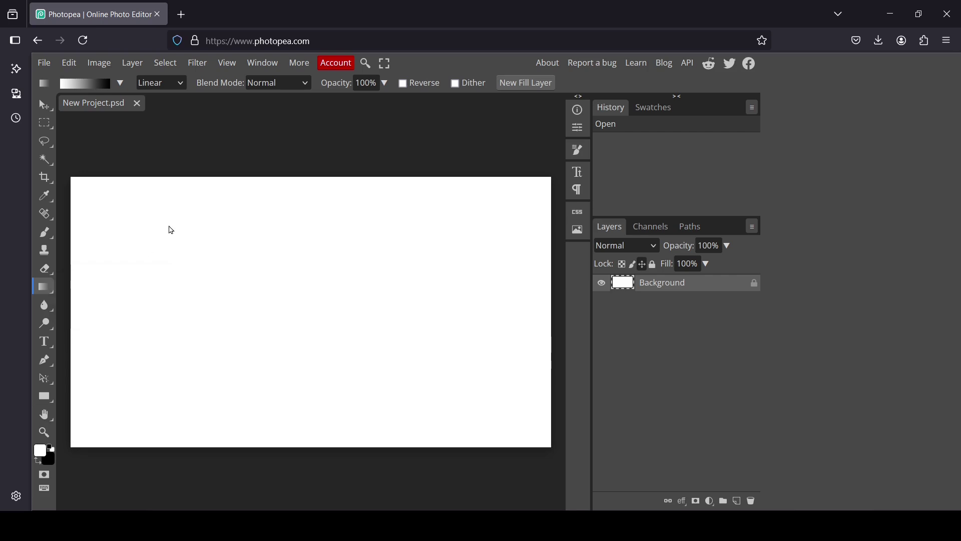
- Open the Gradient Editor and keep the starting stop white
{"action": "left_click", "coordinate": [83, 84]}
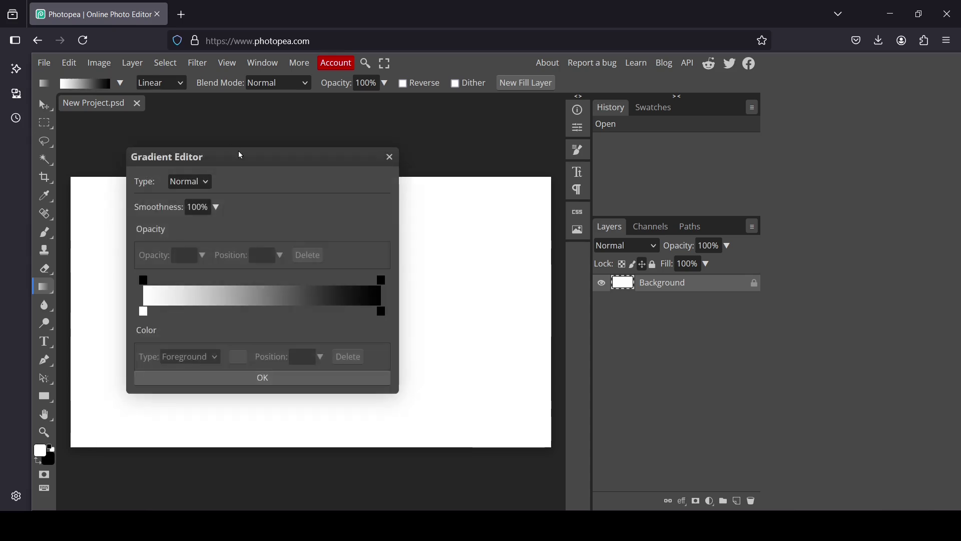
{"action": "left_click_drag", "start_coordinate": [243, 159], "coordinate": [591, 101]}
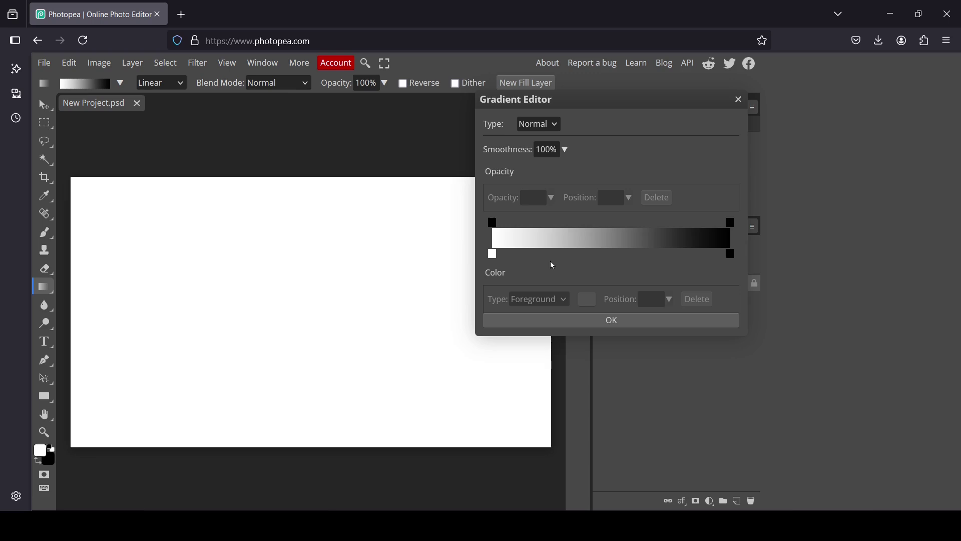
{"action": "double_click", "coordinate": [492, 254]}
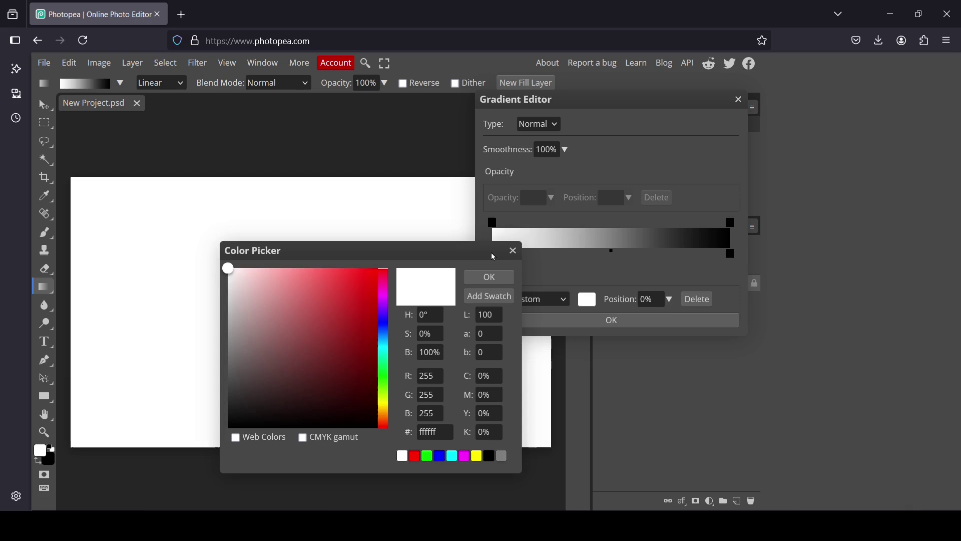
{"action": "left_click_drag", "start_coordinate": [471, 252], "coordinate": [407, 189]}
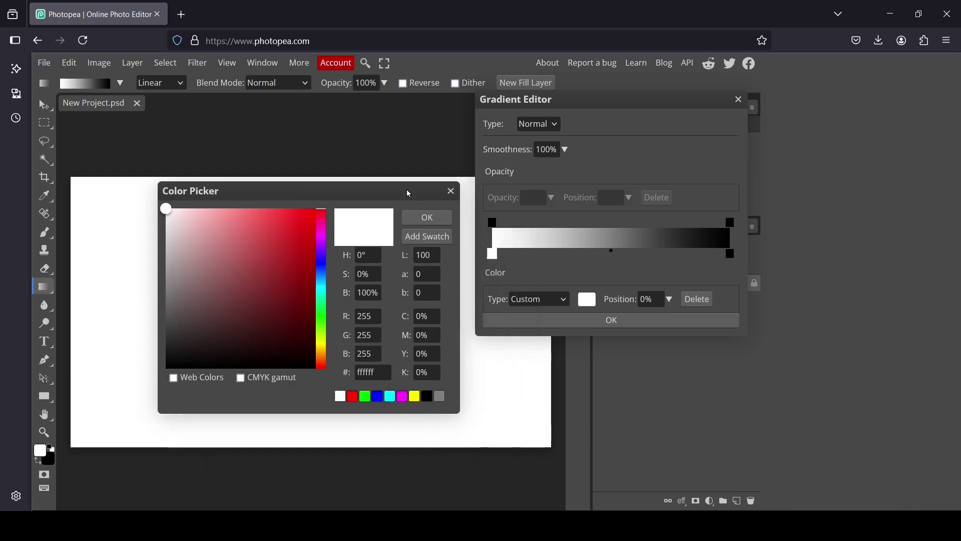
{"action": "left_click", "coordinate": [425, 216]}
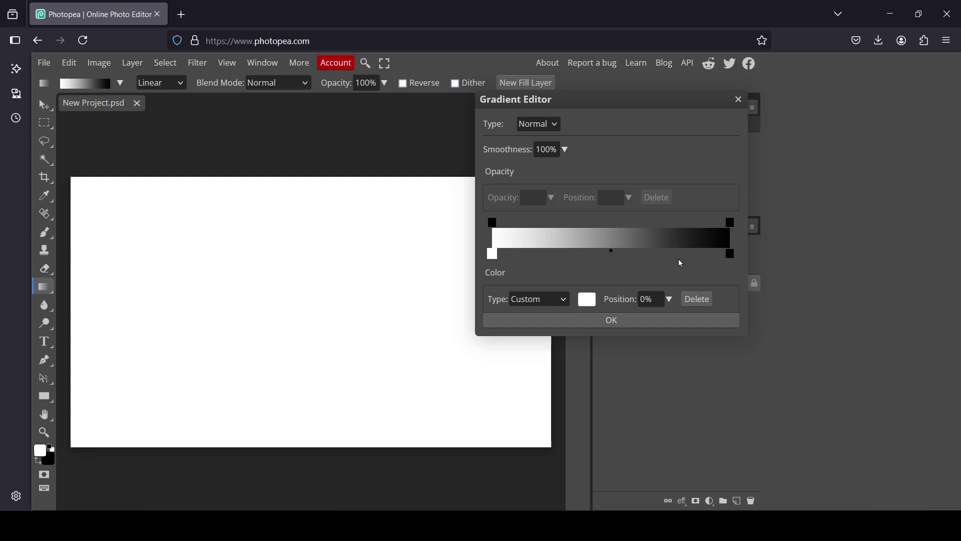
- Set the ending stop to bright blue 0084ff and confirm the gradient
{"action": "left_click", "coordinate": [729, 254]}
{"action": "double_click", "coordinate": [729, 255]}
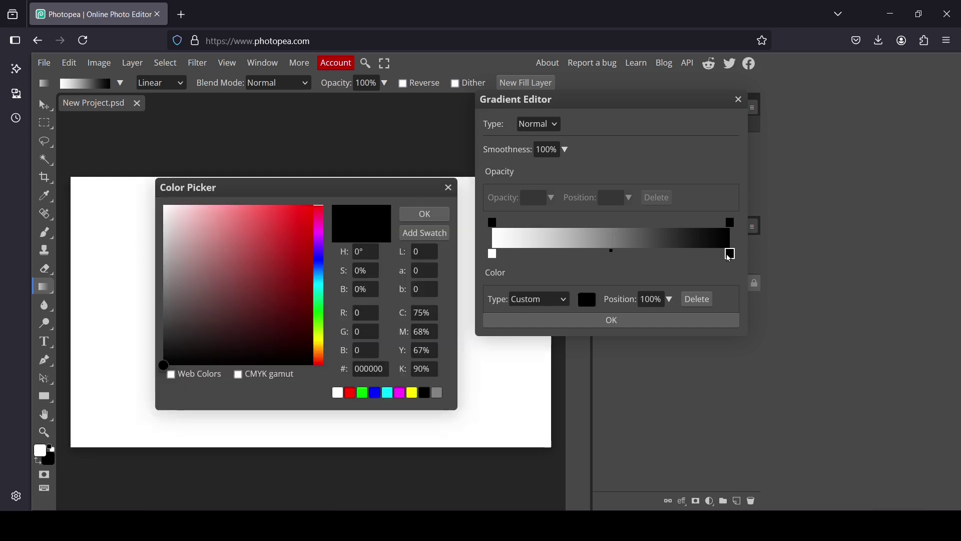
{"action": "left_click", "coordinate": [314, 204]}
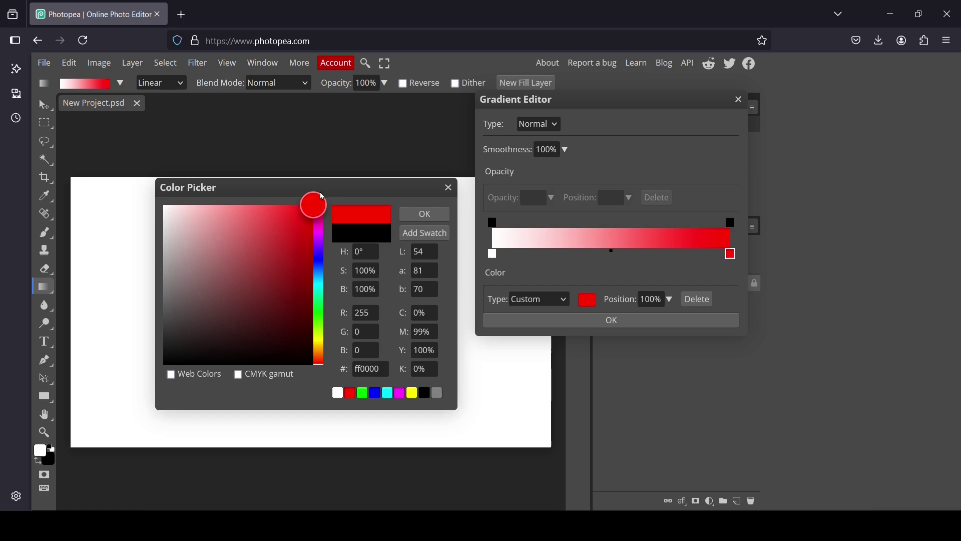
{"action": "left_click", "coordinate": [320, 269]}
{"action": "left_click_drag", "start_coordinate": [319, 272], "coordinate": [319, 277]}
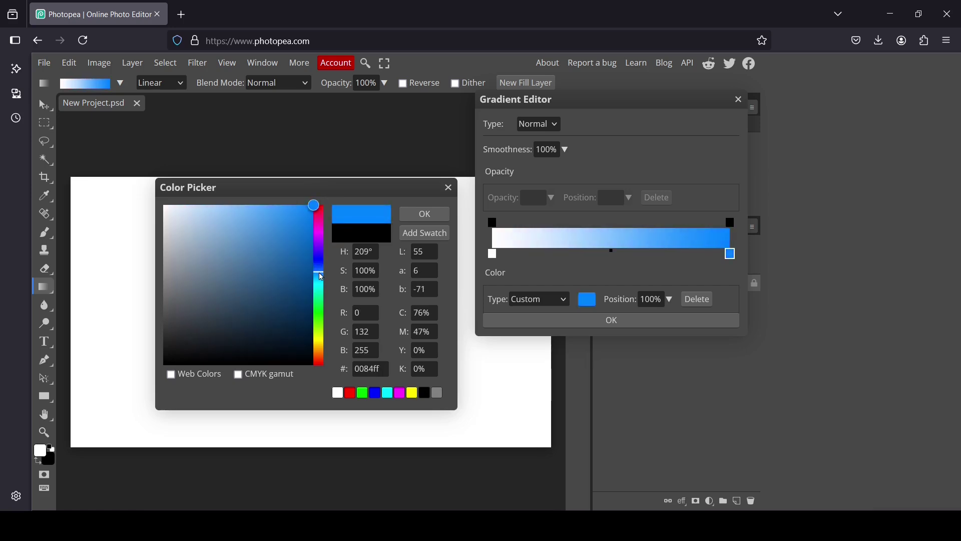
{"action": "left_click", "coordinate": [425, 214]}
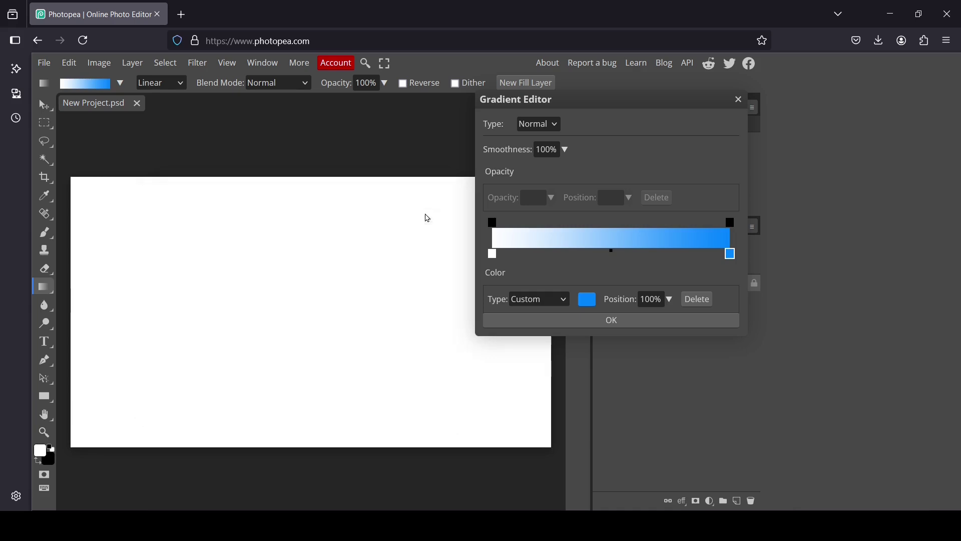
{"action": "left_click", "coordinate": [632, 323]}
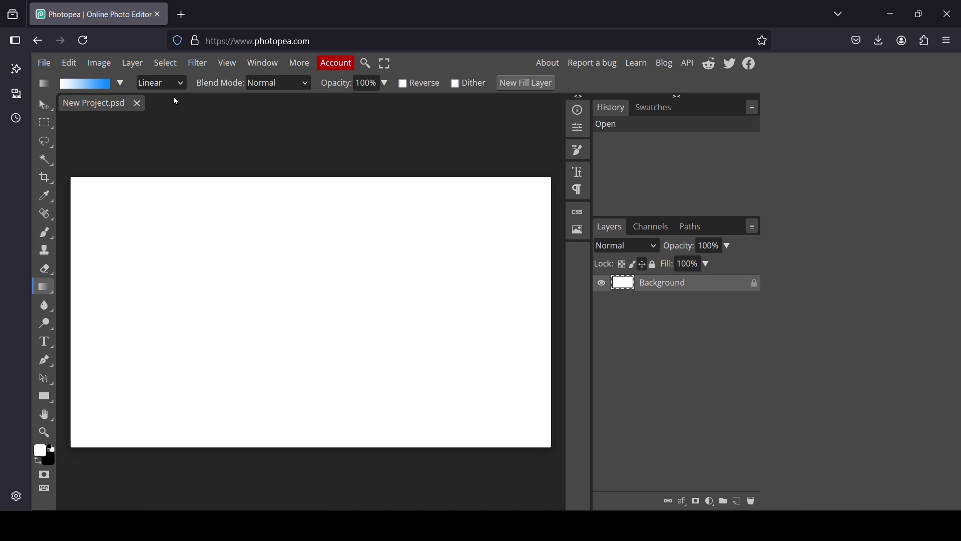
- Draw a linear bottom-to-top gradient across the canvas, blue at the top, white at the bottom
{"action": "left_click", "coordinate": [167, 86]}
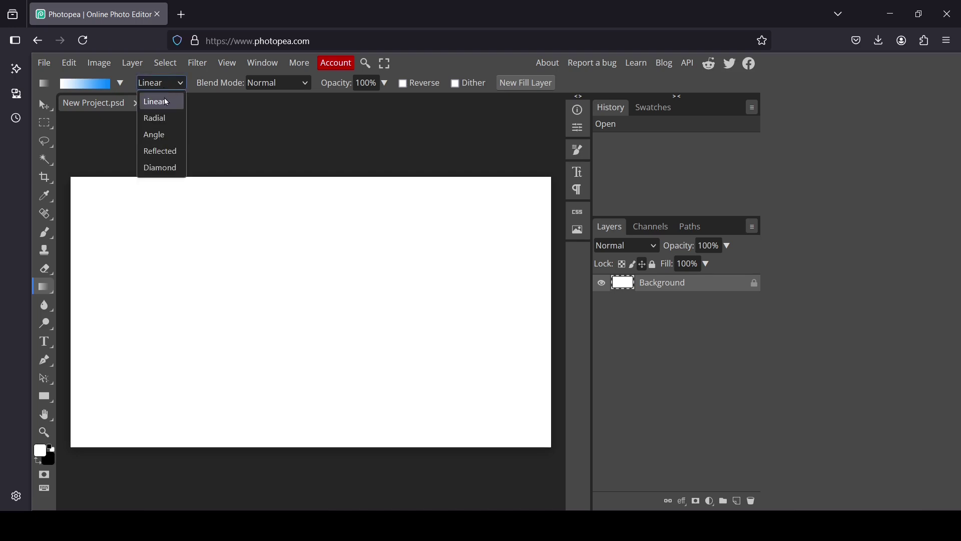
{"action": "left_click", "coordinate": [166, 101]}
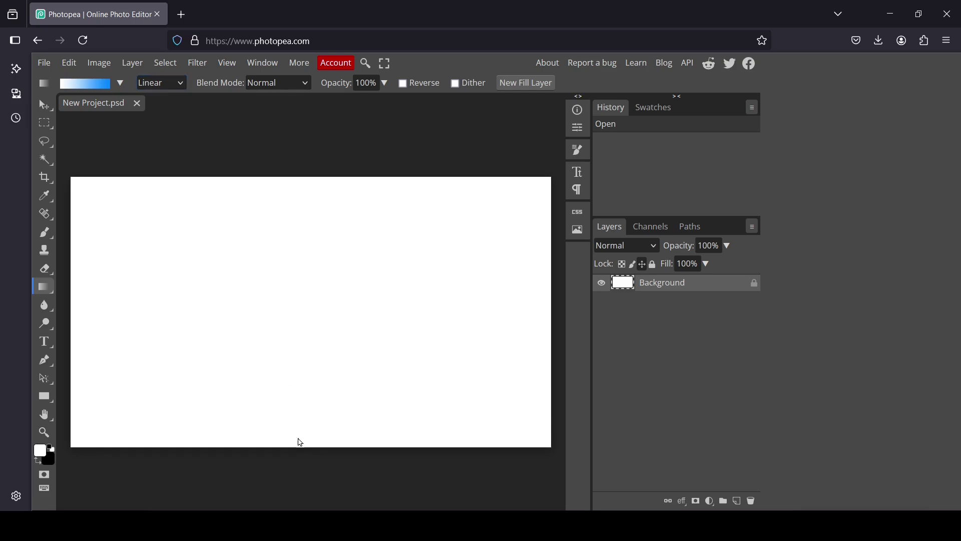
{"action": "left_click_drag", "start_coordinate": [299, 447], "coordinate": [296, 179]}
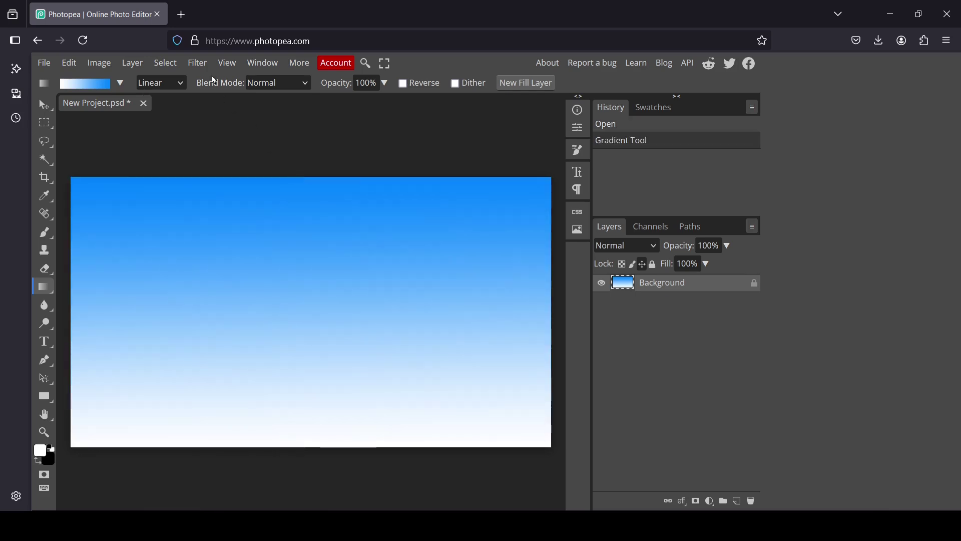
{"action": "left_click", "coordinate": [198, 63]}
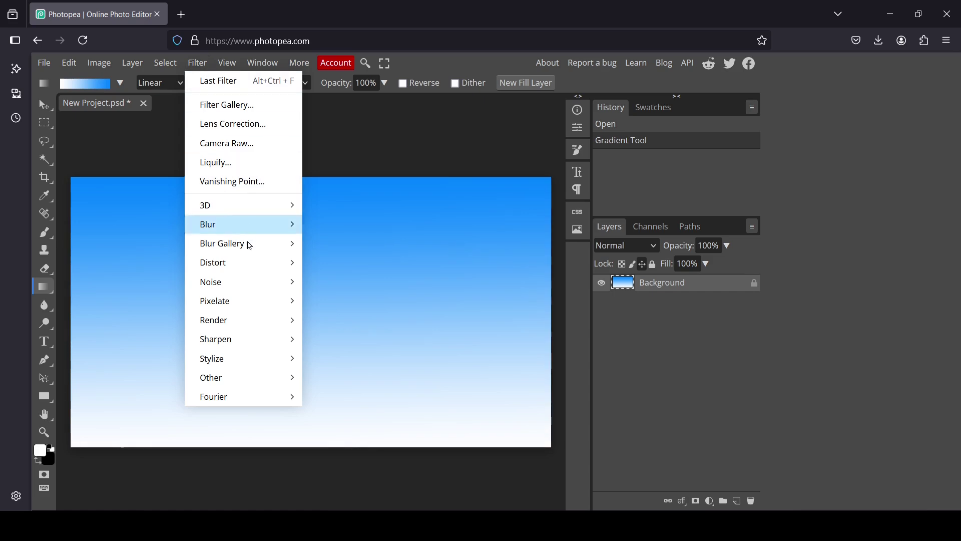
{"action": "mouse_move", "coordinate": [225, 262]}
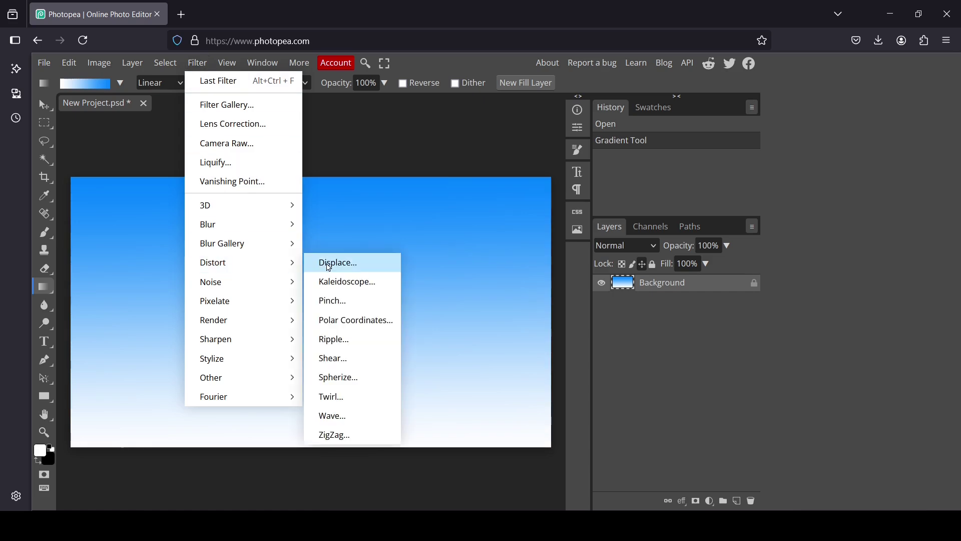
- Start the Wave filter with Square type and Repeat Edge Pixels for undefined areas
{"action": "left_click", "coordinate": [344, 416]}
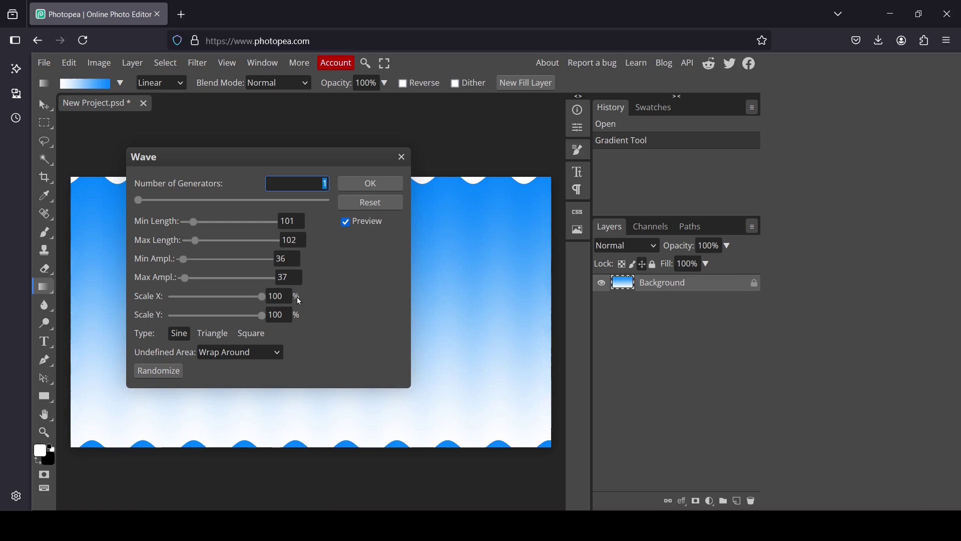
{"action": "mouse_move", "coordinate": [263, 158]}
{"action": "left_mouse_down"}
{"action": "mouse_move", "coordinate": [566, 96]}
{"action": "mouse_move", "coordinate": [696, 114]}
{"action": "left_mouse_up"}
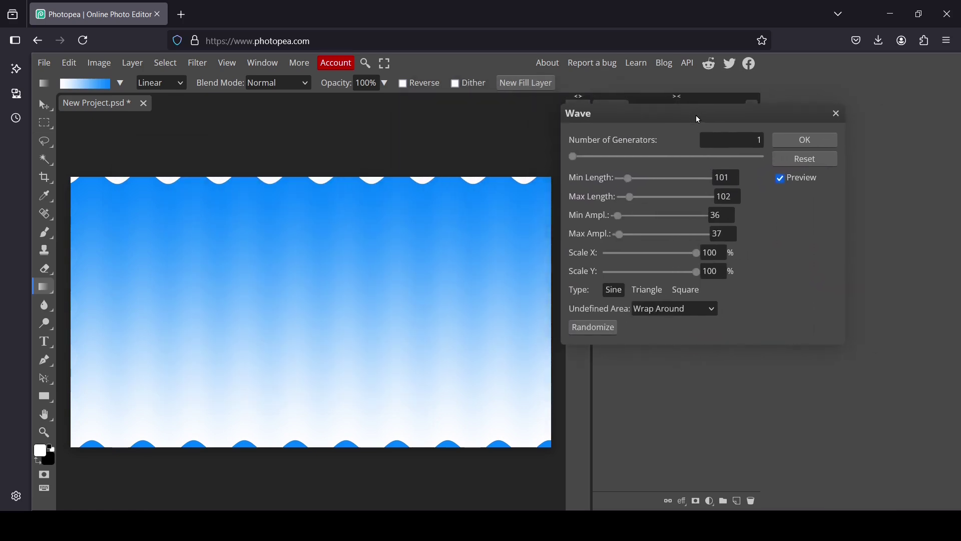
{"action": "left_click", "coordinate": [687, 293]}
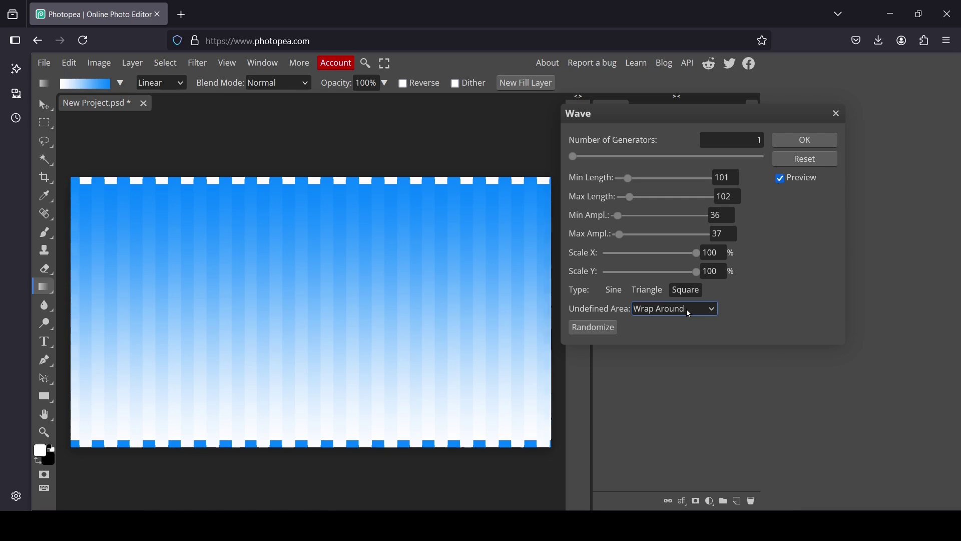
{"action": "left_click", "coordinate": [698, 308]}
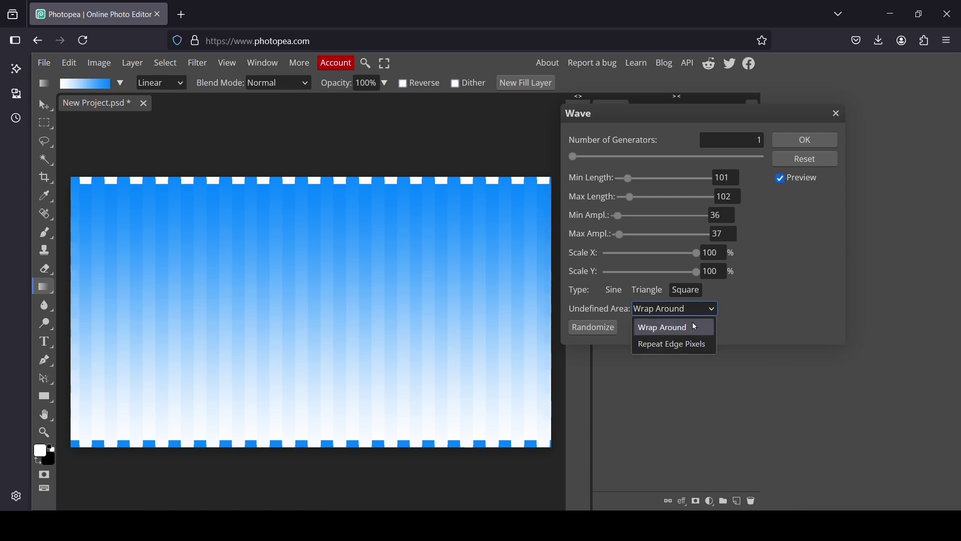
{"action": "left_click", "coordinate": [693, 345]}
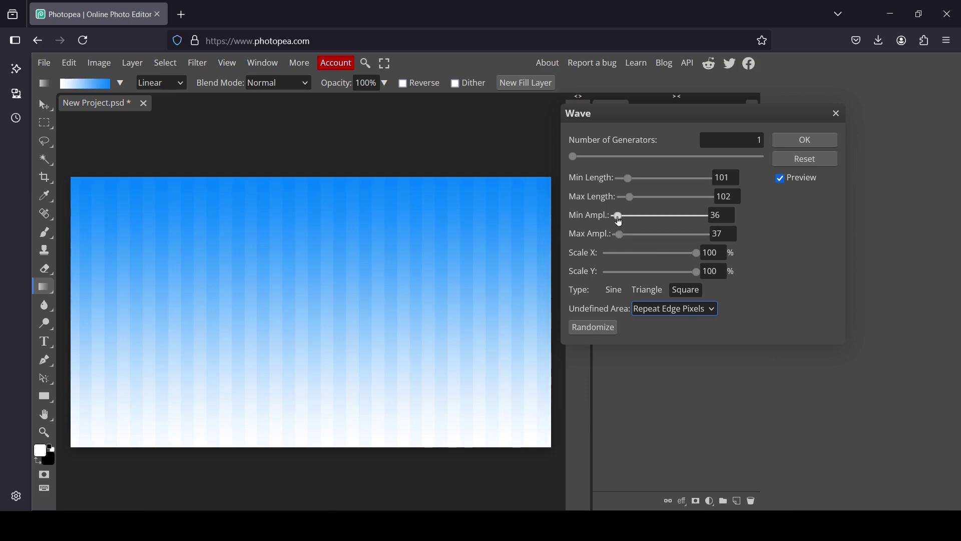
- Set the wave amplitude to 999 and the wavelength to 401
{"action": "left_click_drag", "start_coordinate": [618, 220], "coordinate": [725, 222]}
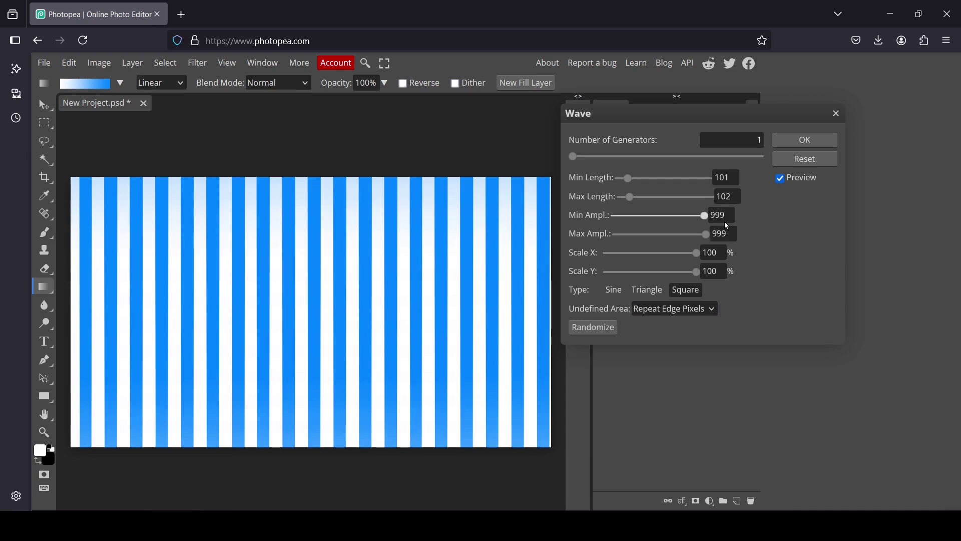
{"action": "left_click", "coordinate": [726, 216]}
{"action": "left_click", "coordinate": [729, 234]}
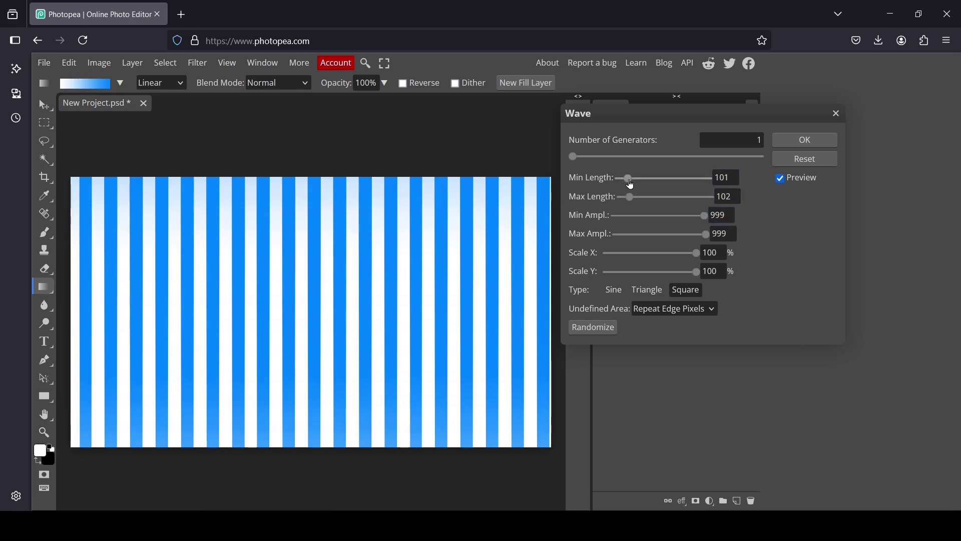
{"action": "left_click_drag", "start_coordinate": [629, 178], "coordinate": [649, 182]}
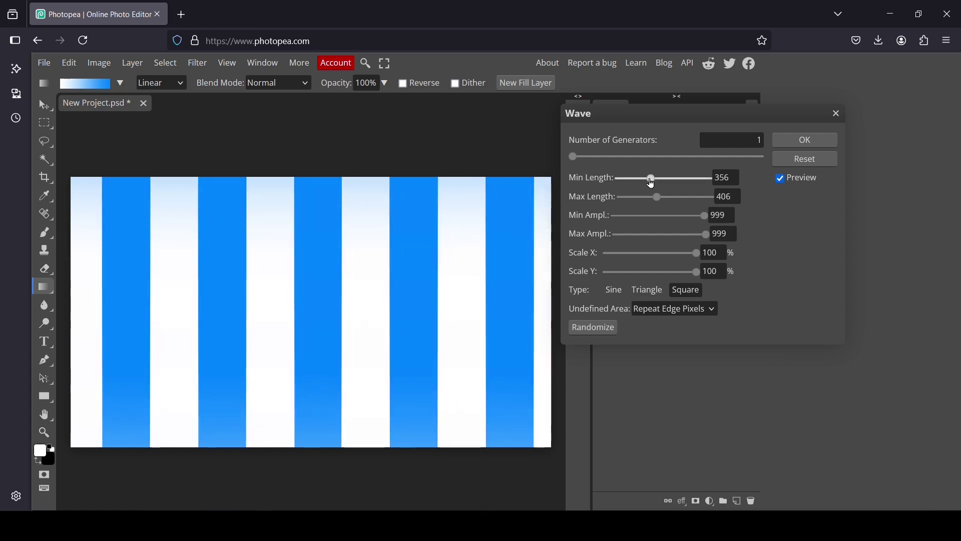
- Set minimum and maximum wavelength to 120 and apply the Wave filter
{"action": "left_click", "coordinate": [721, 178]}
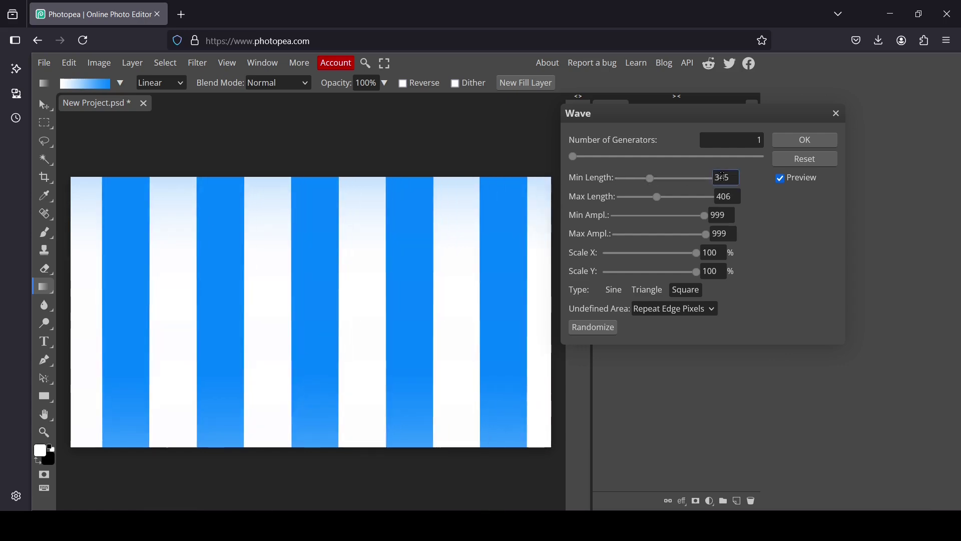
{"action": "double_click", "coordinate": [720, 178]}
{"action": "type", "text": "1"}
{"action": "type", "text": "20"}
{"action": "key", "text": "Tab"}
{"action": "type", "text": "120"}
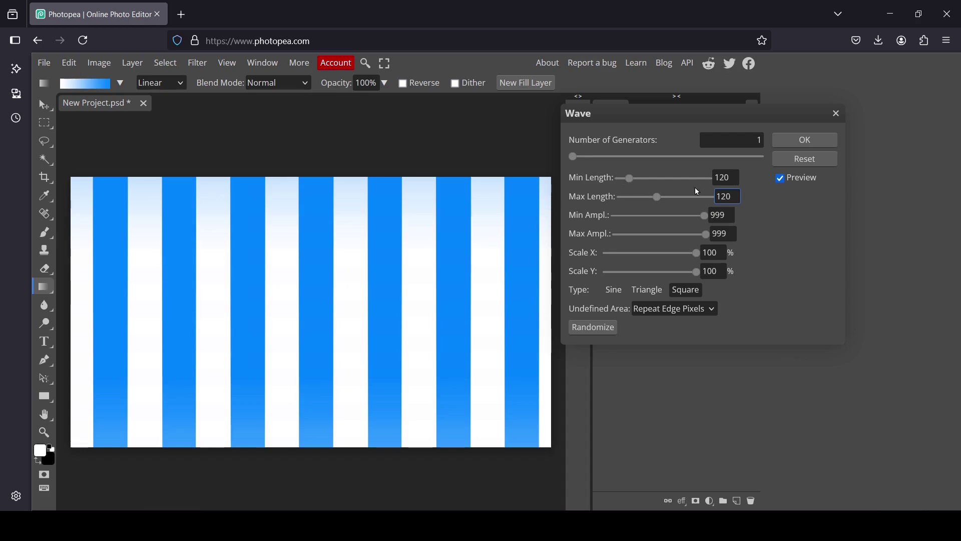
{"action": "key", "text": "Return"}
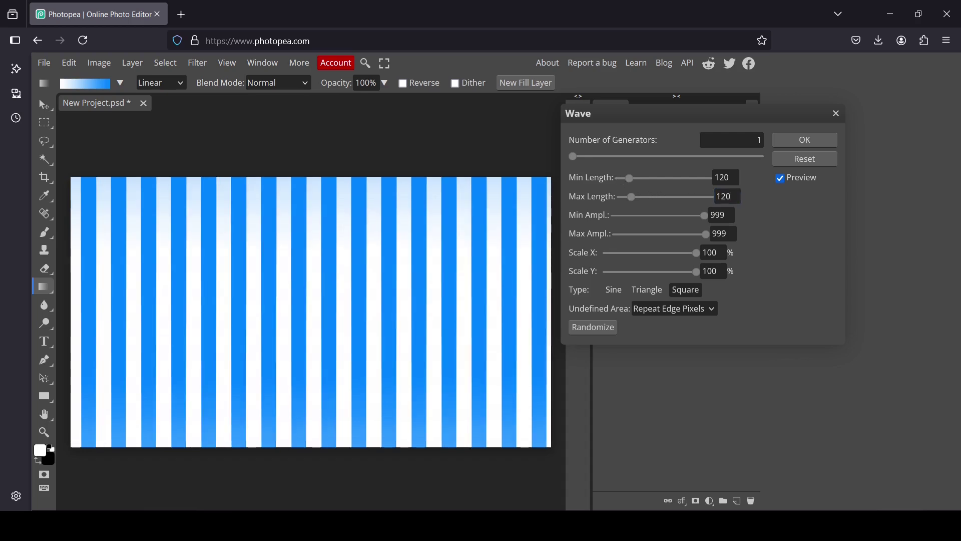
{"action": "left_click", "coordinate": [815, 143]}
{"action": "left_click", "coordinate": [198, 64]}
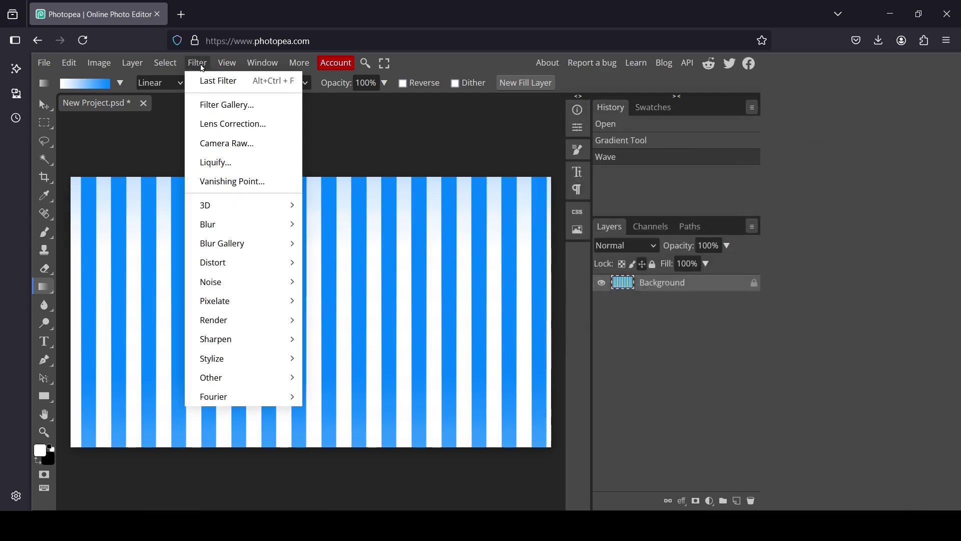
{"action": "mouse_move", "coordinate": [213, 262]}
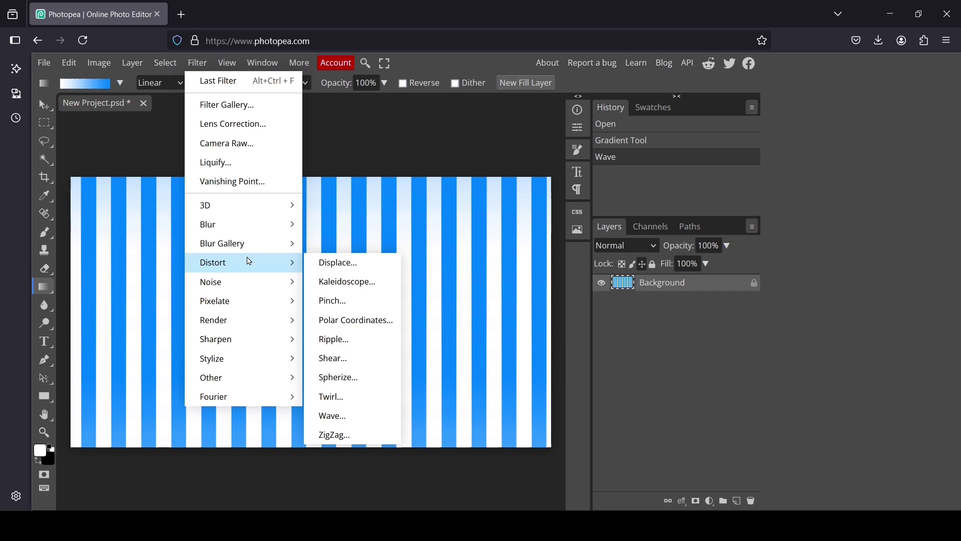
- Apply Polar Coordinates using Rectangular to Polar
{"action": "left_click", "coordinate": [354, 320]}
{"action": "left_click_drag", "start_coordinate": [329, 160], "coordinate": [381, 113]}
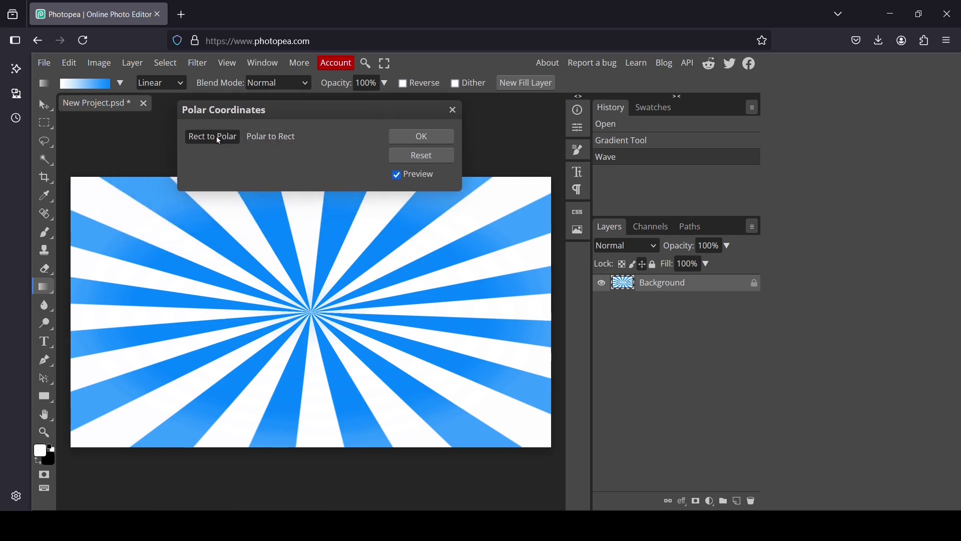
{"action": "left_click", "coordinate": [404, 135]}
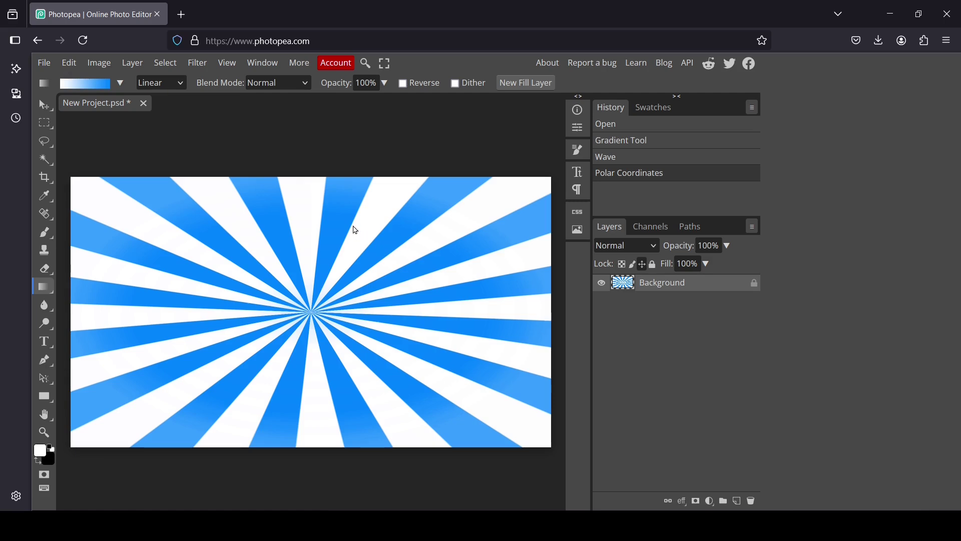
- Apply the Twirl filter with an angle of 40
{"action": "left_click", "coordinate": [198, 63]}
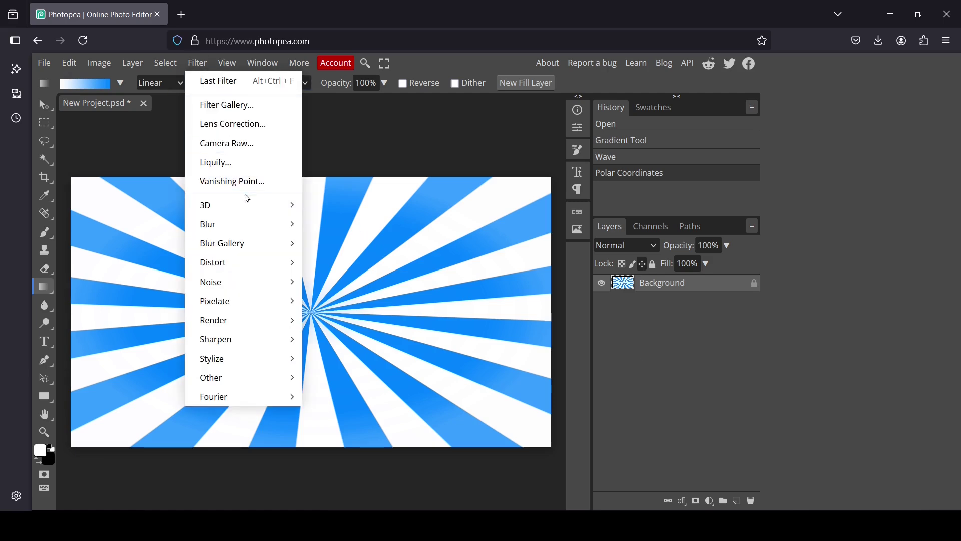
{"action": "mouse_move", "coordinate": [213, 262]}
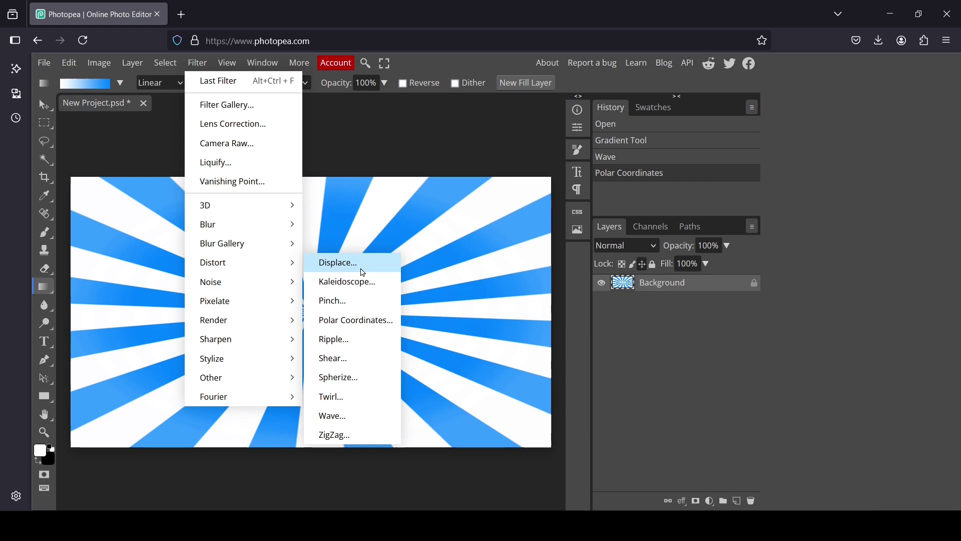
{"action": "left_click", "coordinate": [357, 397]}
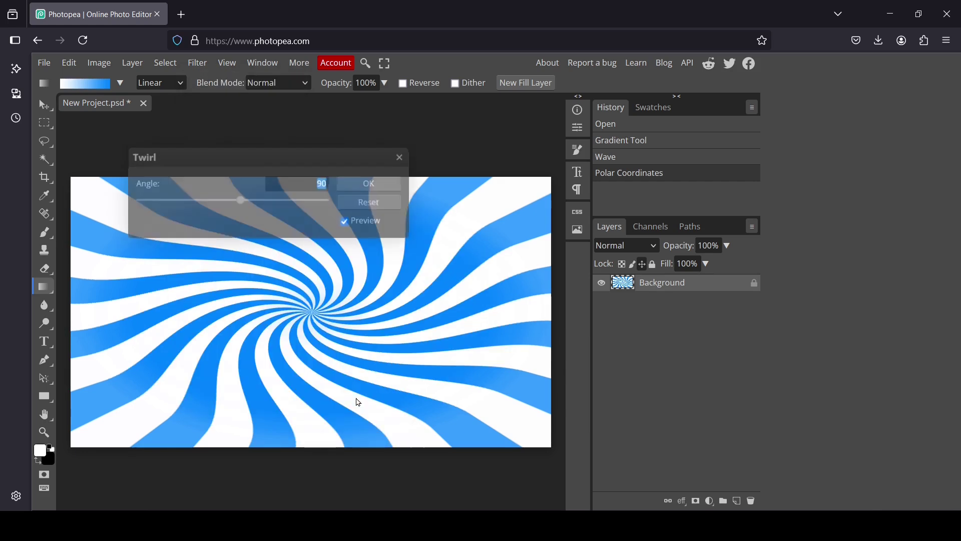
{"action": "left_click_drag", "start_coordinate": [332, 163], "coordinate": [417, 108]}
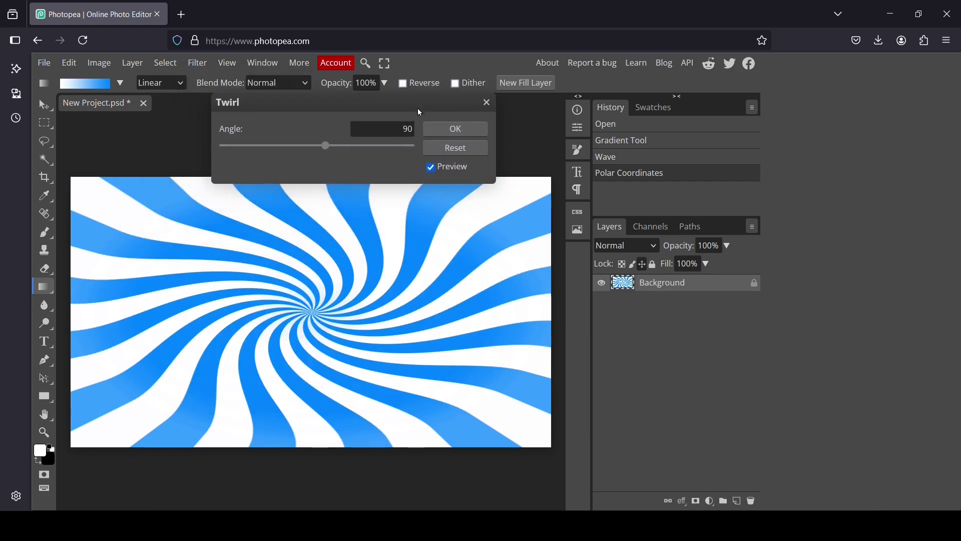
{"action": "left_click_drag", "start_coordinate": [326, 145], "coordinate": [395, 145]}
{"action": "double_click", "coordinate": [399, 127]}
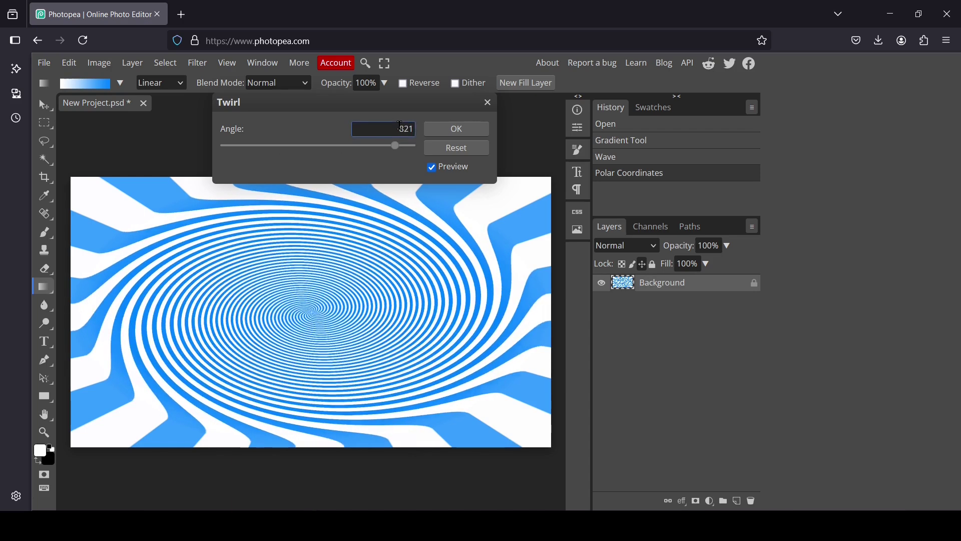
{"action": "key", "text": "BackSpace"}
{"action": "type", "text": "40"}
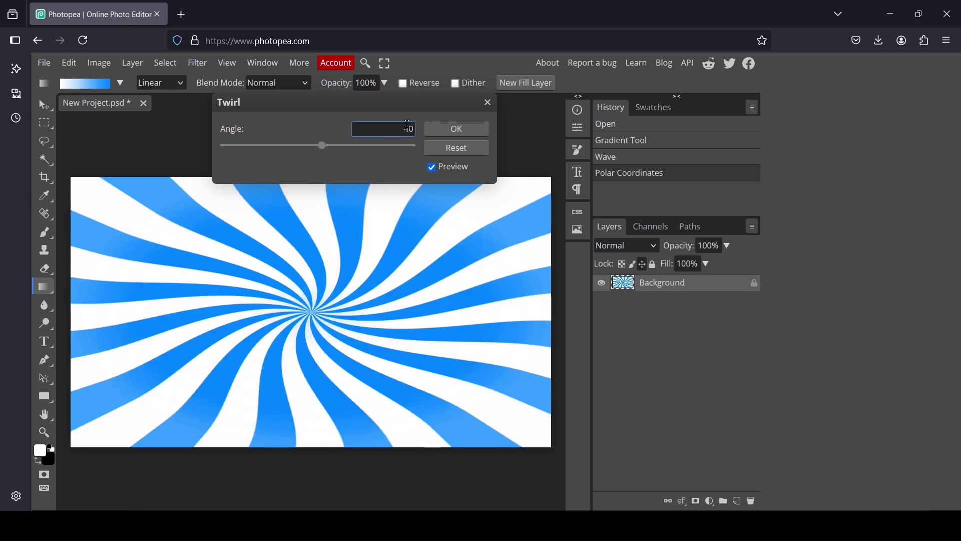
{"action": "left_click", "coordinate": [467, 128]}
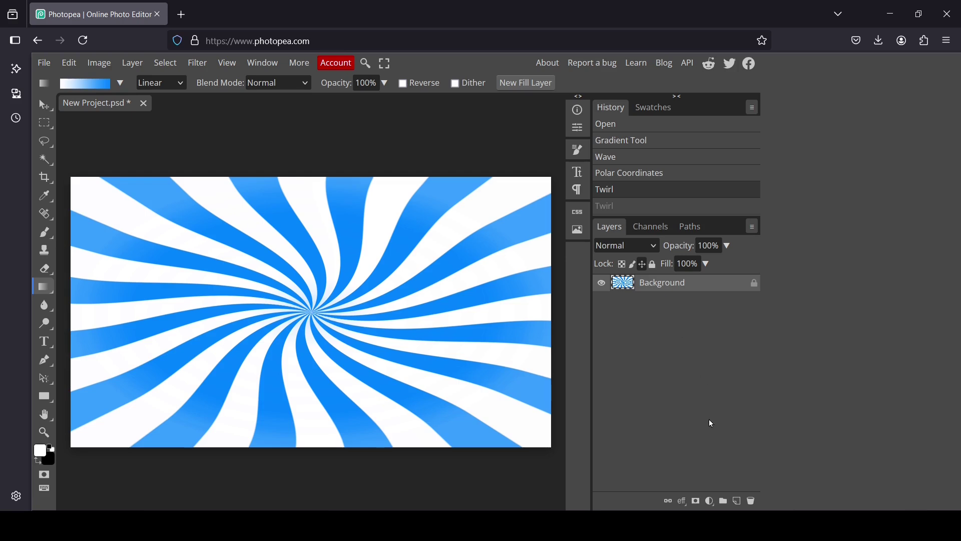
- Add a Hue/Saturation layer with Hue 169 and small saturation and lightness tweaks
{"action": "left_click", "coordinate": [710, 500]}
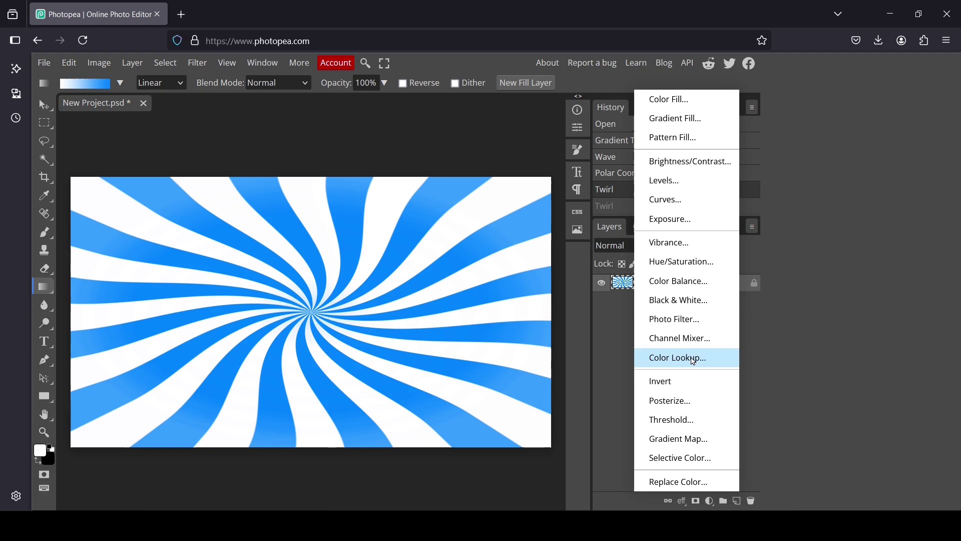
{"action": "left_click", "coordinate": [691, 262]}
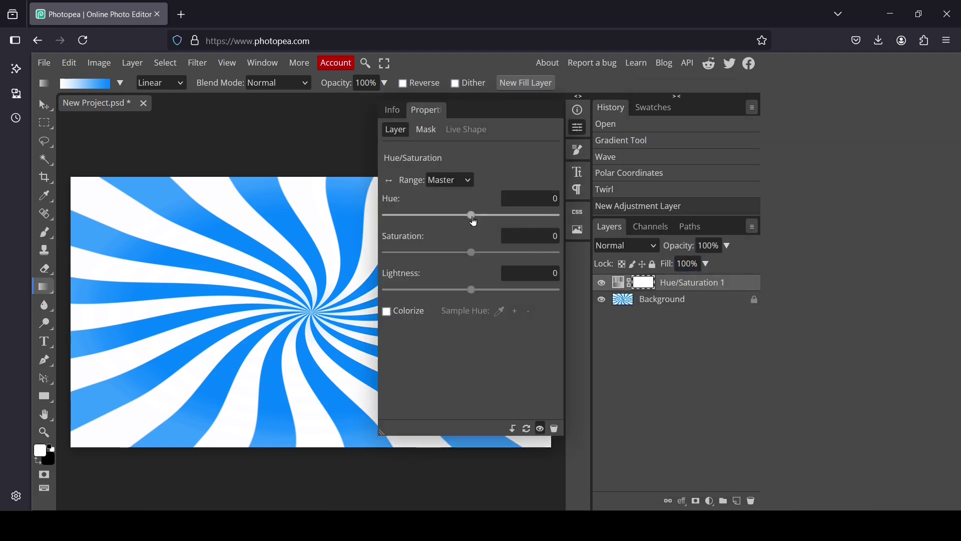
{"action": "mouse_move", "coordinate": [471, 214]}
{"action": "left_mouse_down"}
{"action": "mouse_move", "coordinate": [427, 216]}
{"action": "mouse_move", "coordinate": [551, 218]}
{"action": "left_mouse_up"}
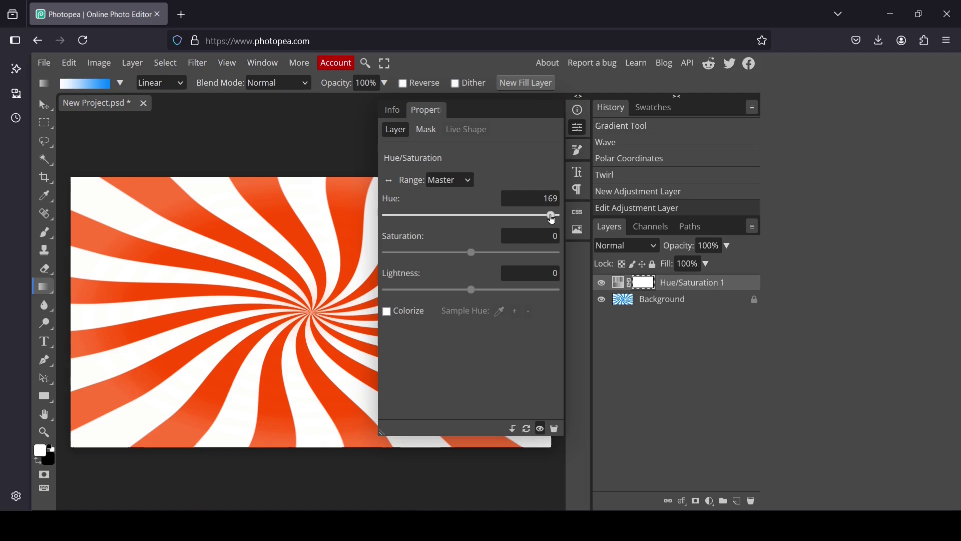
{"action": "mouse_move", "coordinate": [470, 252]}
{"action": "left_mouse_down"}
{"action": "mouse_move", "coordinate": [492, 252]}
{"action": "mouse_move", "coordinate": [416, 254]}
{"action": "left_mouse_up"}
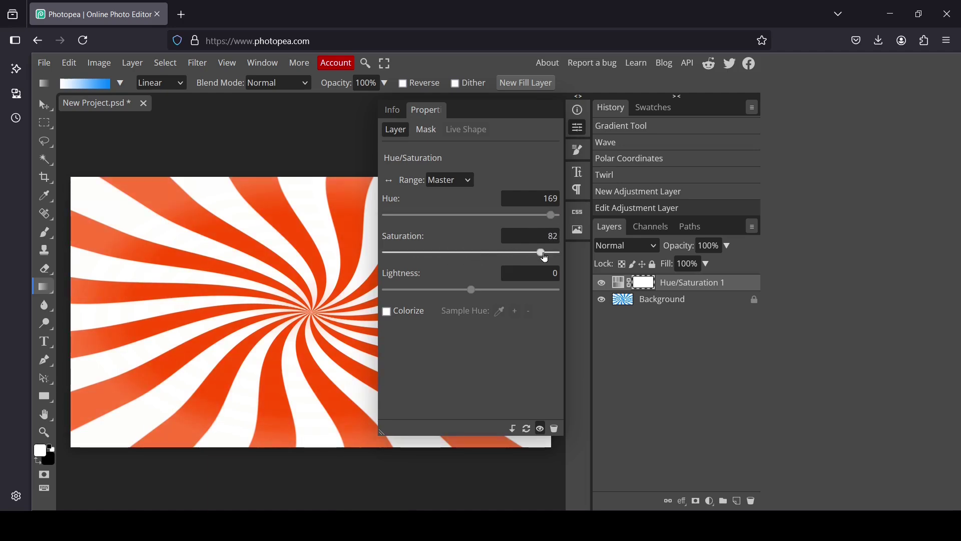
{"action": "left_click_drag", "start_coordinate": [440, 257], "coordinate": [474, 254]}
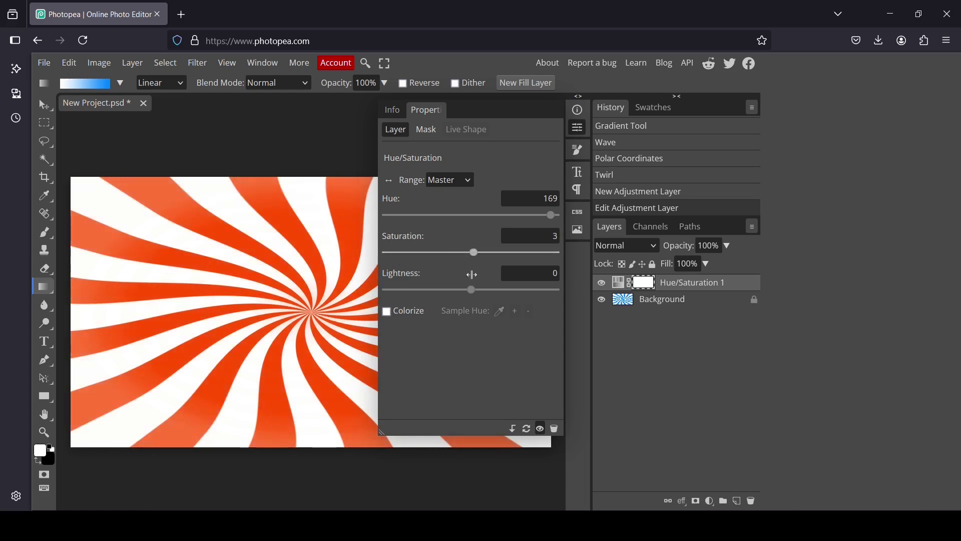
{"action": "left_click", "coordinate": [471, 289]}
{"action": "left_click_drag", "start_coordinate": [490, 290], "coordinate": [474, 298]}
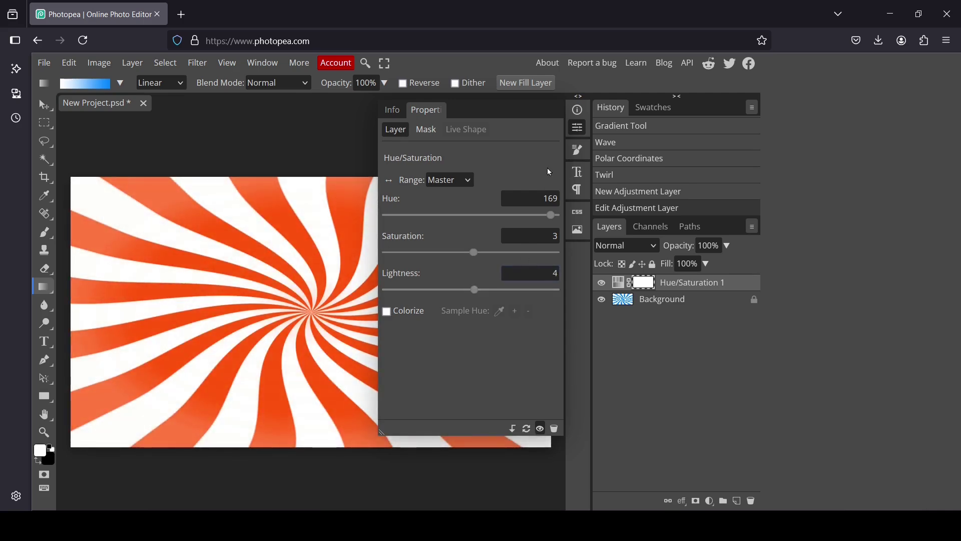
{"action": "left_click", "coordinate": [577, 129]}
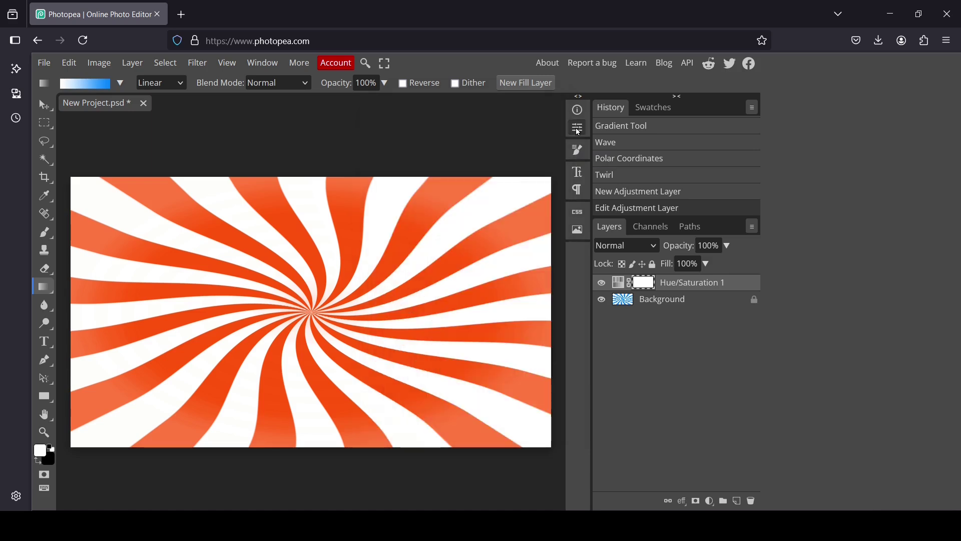
- Toggle the Hue/Saturation layer off and on to compare, then Flatten Image
{"action": "left_click", "coordinate": [627, 302]}
{"action": "left_click", "coordinate": [602, 283]}
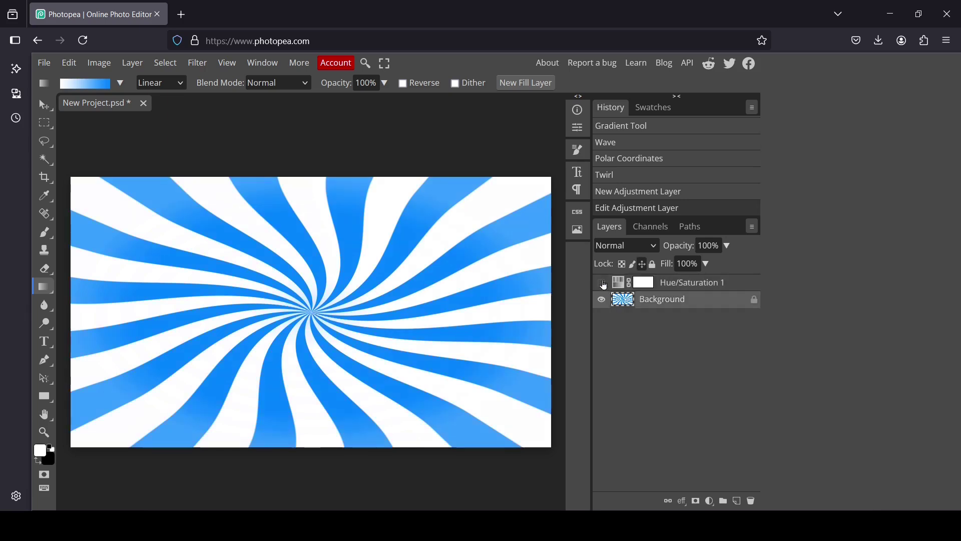
{"action": "left_click", "coordinate": [602, 283]}
{"action": "right_click", "coordinate": [626, 303]}
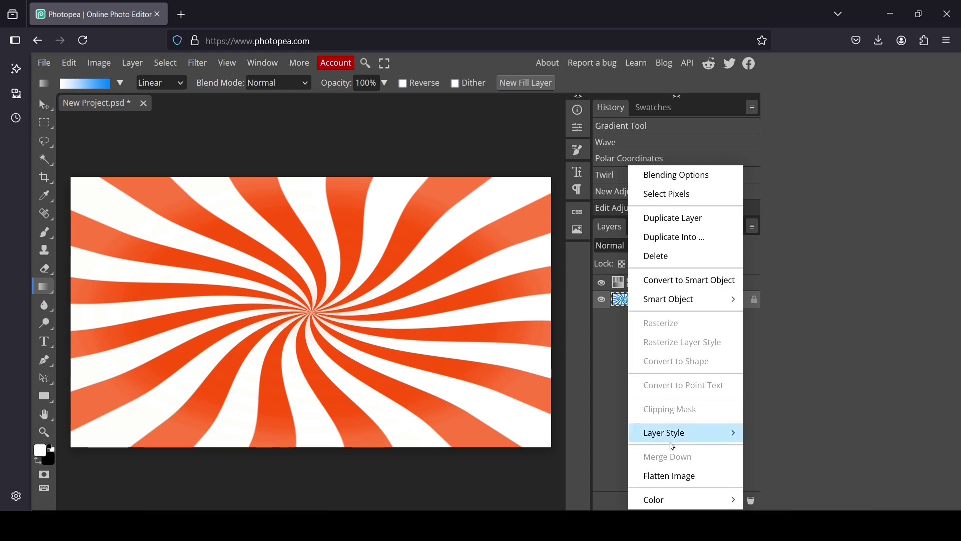
{"action": "left_click", "coordinate": [725, 482]}
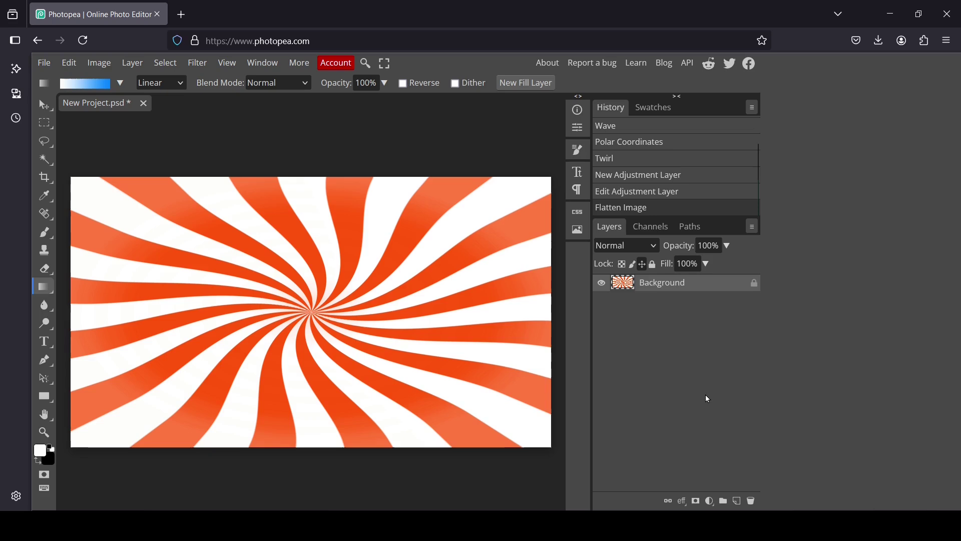